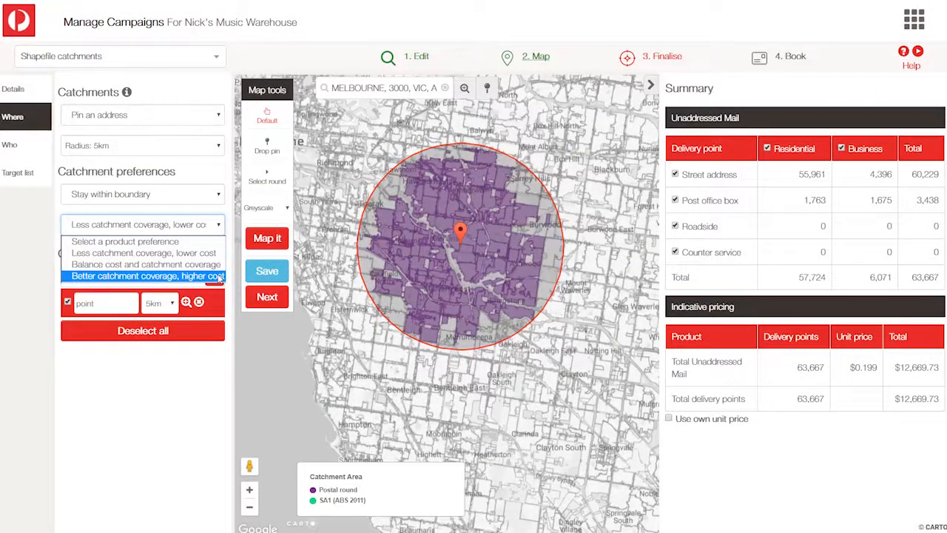
# Set the product preference to "Better catchment coverage, higher cost" and map the 5km catchment.
pyautogui.click(219, 276)
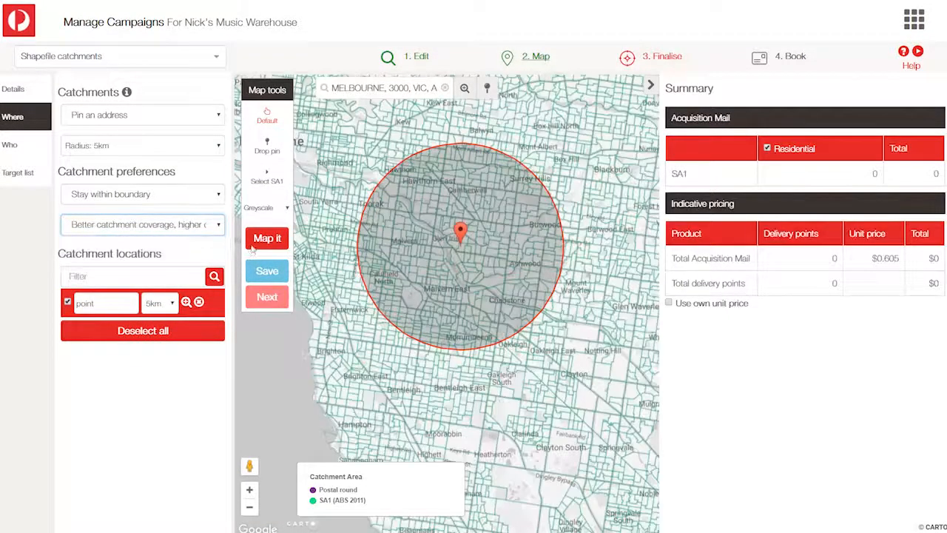
pyautogui.click(252, 246)
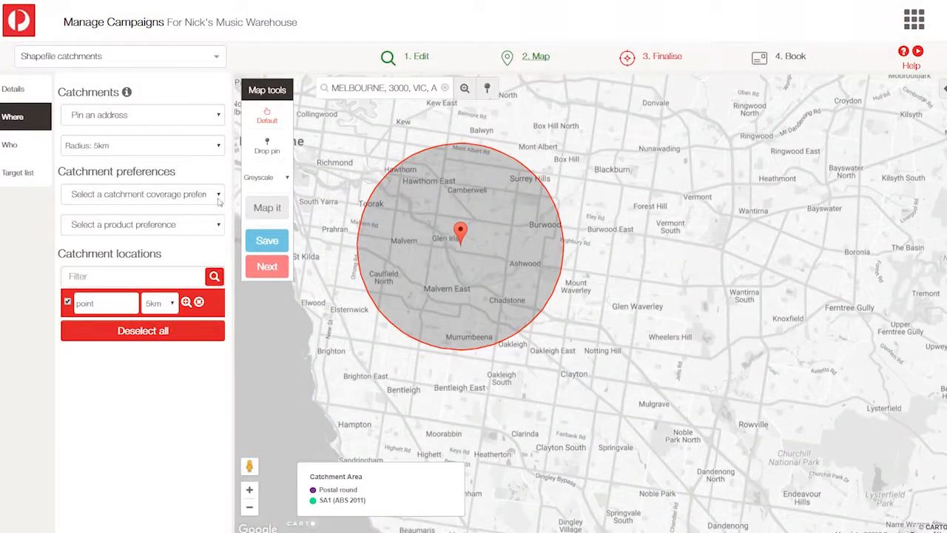
# Set the coverage preference to "Cover all catchment" with "More boundary overlap, lower cost" and map the catchment.
pyautogui.click(218, 197)
pyautogui.click(217, 219)
pyautogui.click(218, 226)
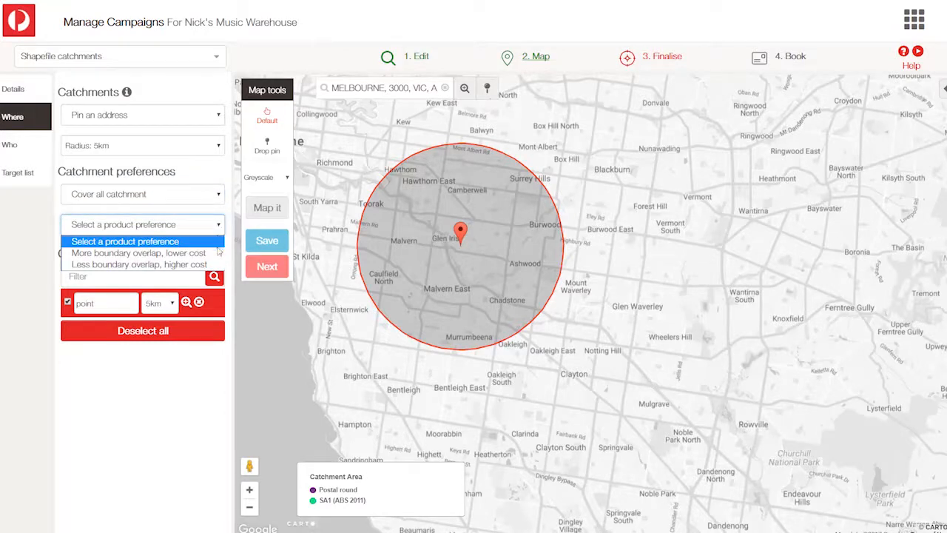
pyautogui.click(218, 252)
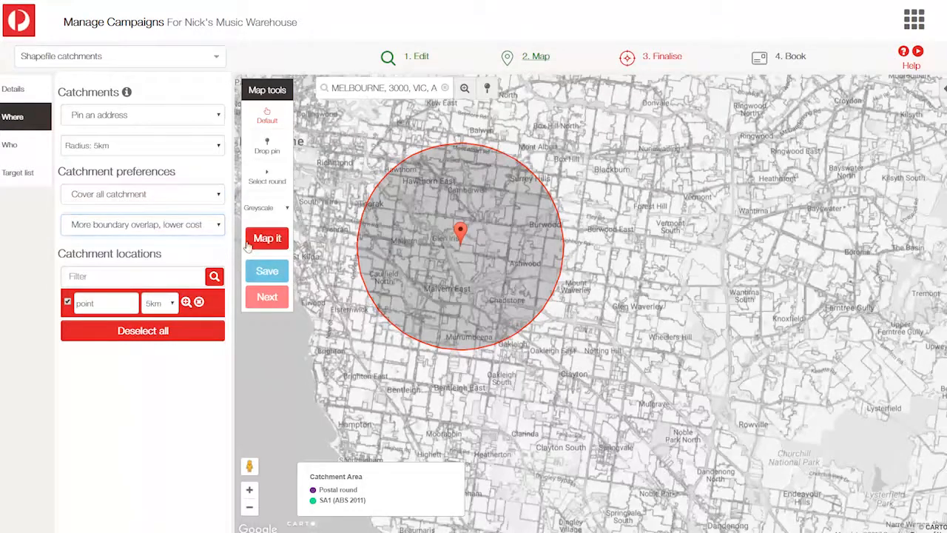
pyautogui.click(249, 245)
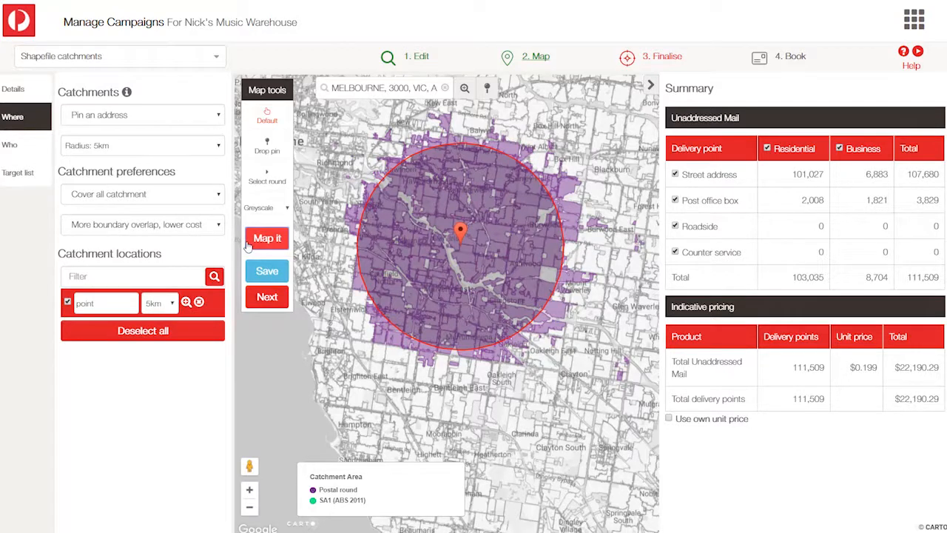
# Change the product preference to "Less boundary overlap, higher cost" and remap the 5km catchment.
pyautogui.click(219, 226)
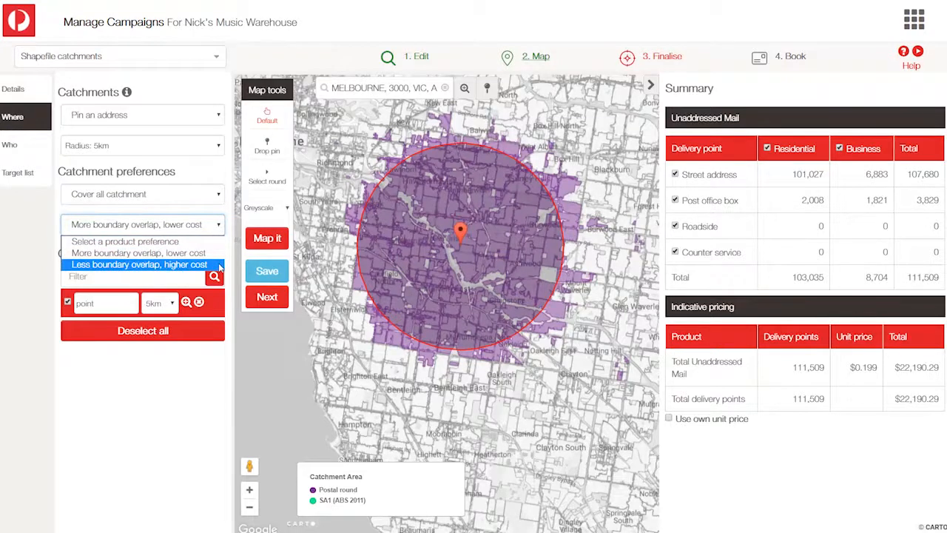
pyautogui.click(219, 266)
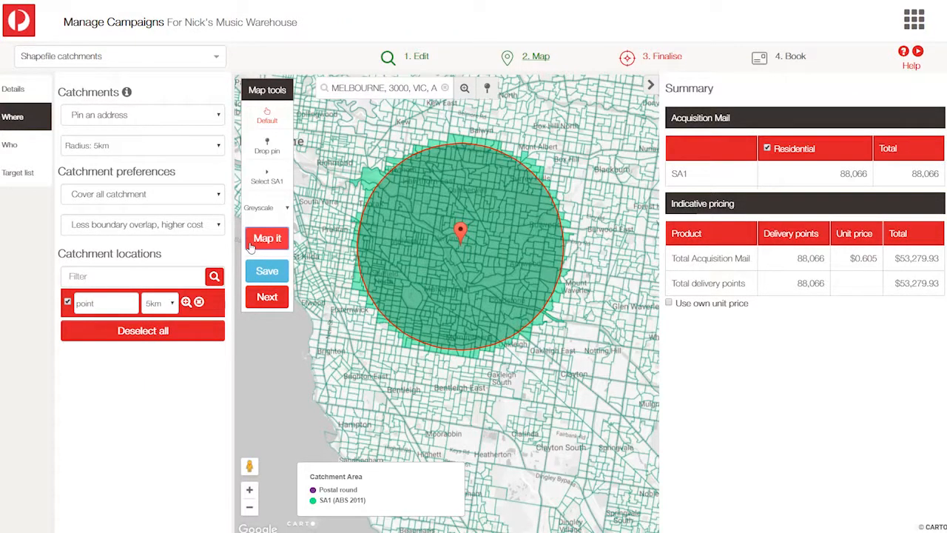
# Set the coverage preference to "Stay within boundary" with "Less catchment coverage, lower cost" and map the catchment.
pyautogui.click(222, 197)
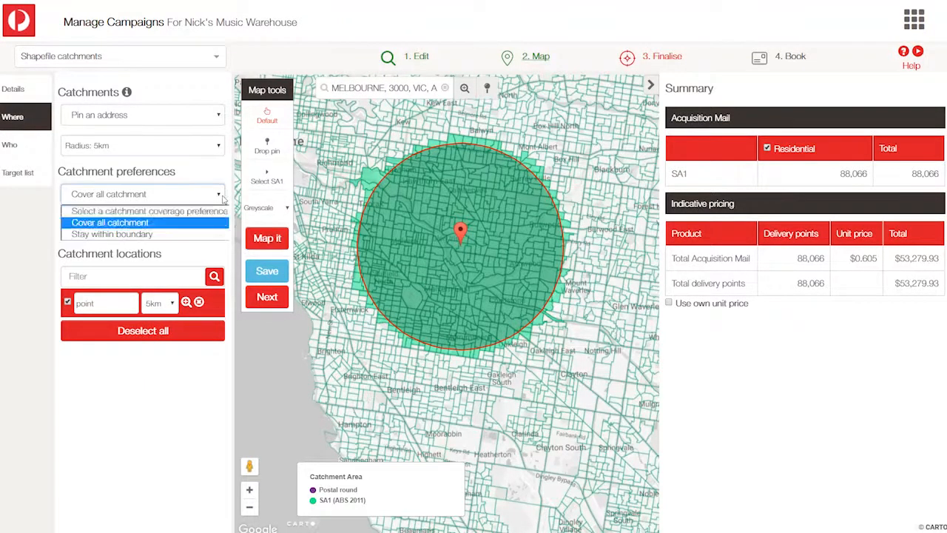
pyautogui.click(206, 233)
pyautogui.click(219, 226)
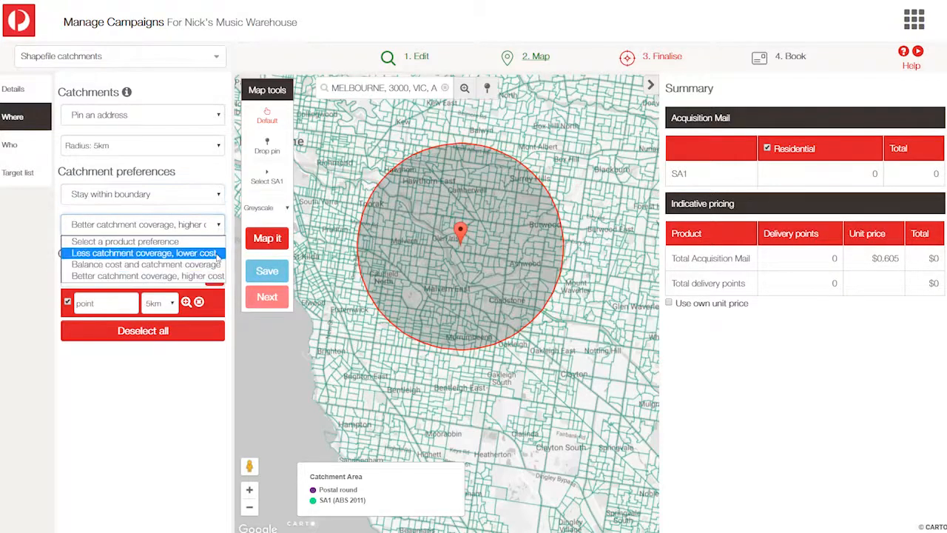
pyautogui.click(219, 255)
pyautogui.click(252, 247)
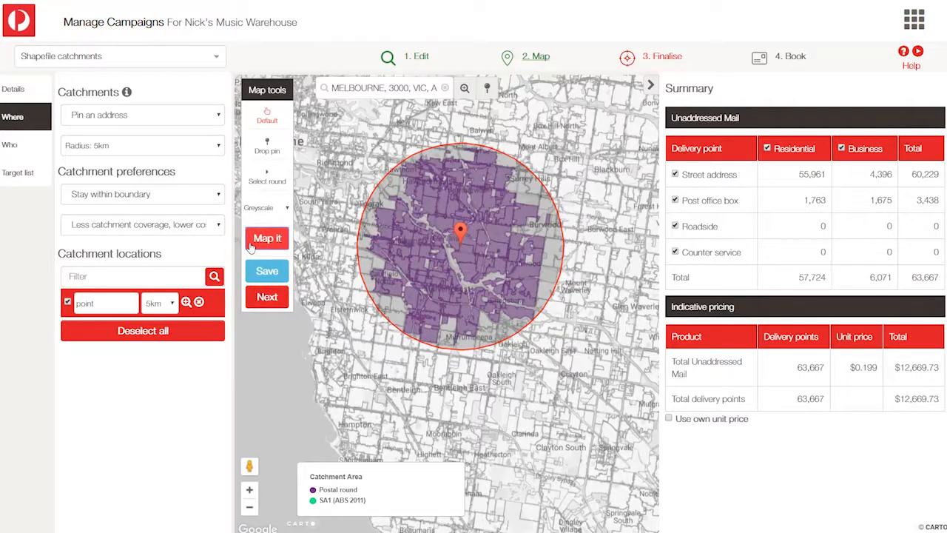
# Switch the product preference from lower cost to "Better catchment coverage, higher cost" and remap the catchment.
pyautogui.click(218, 225)
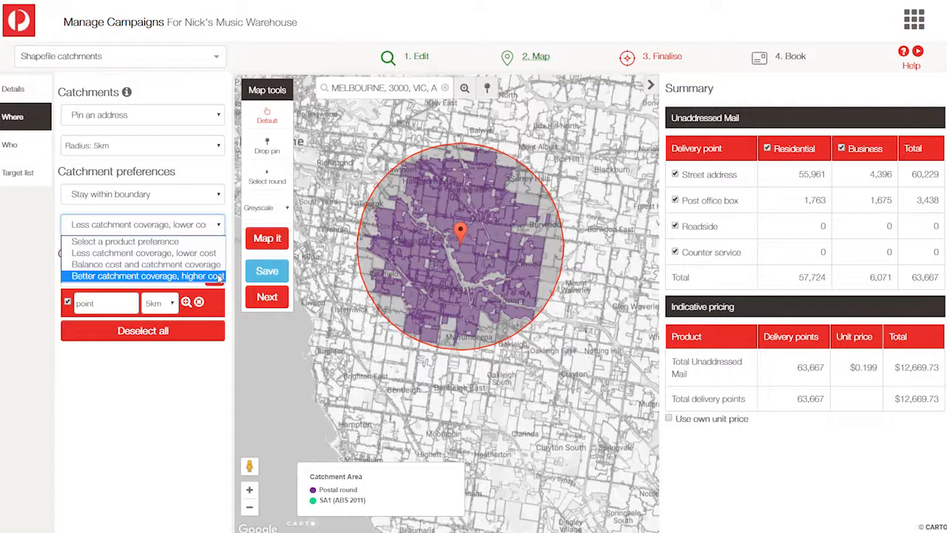
pyautogui.click(218, 275)
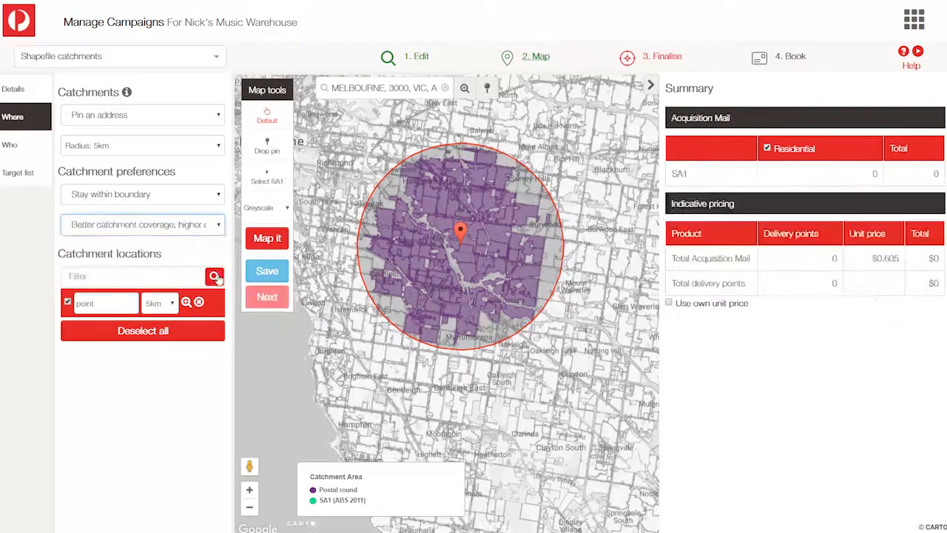
pyautogui.click(252, 247)
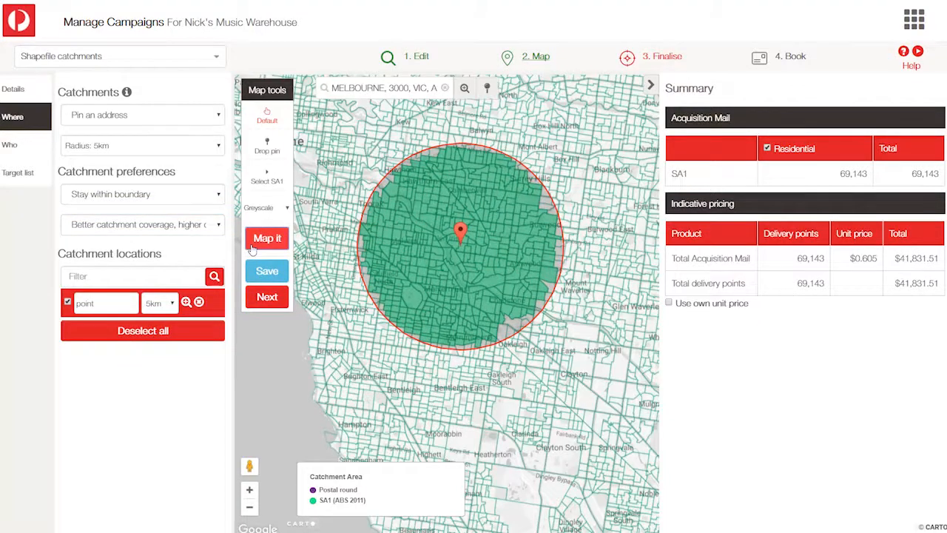
# Set the product preference to "Balance cost and catchment coverage" and map the catchment with both mail products.
pyautogui.click(221, 228)
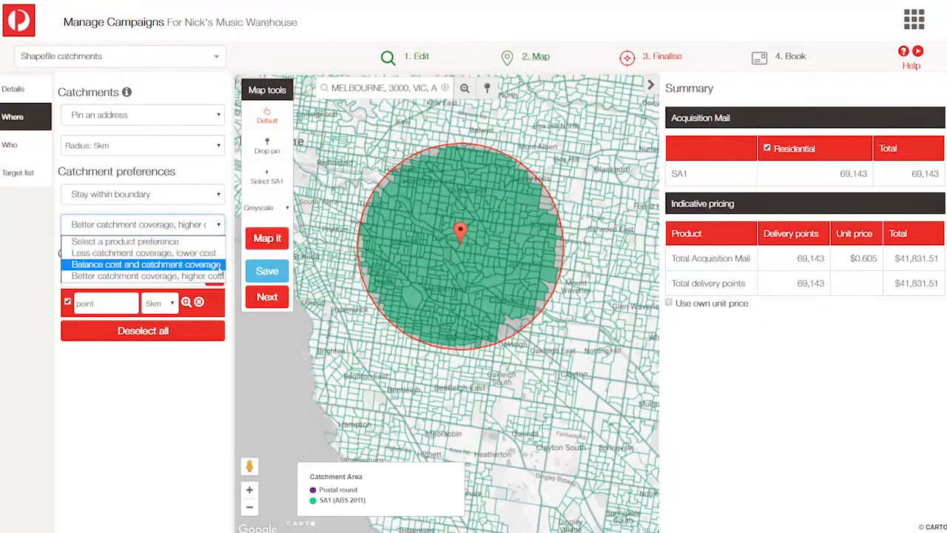
pyautogui.click(220, 265)
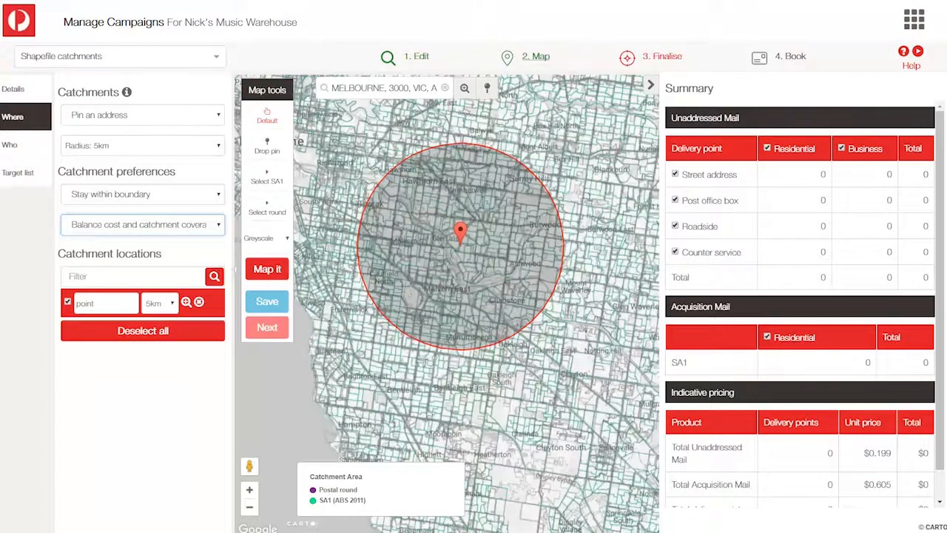
pyautogui.click(252, 272)
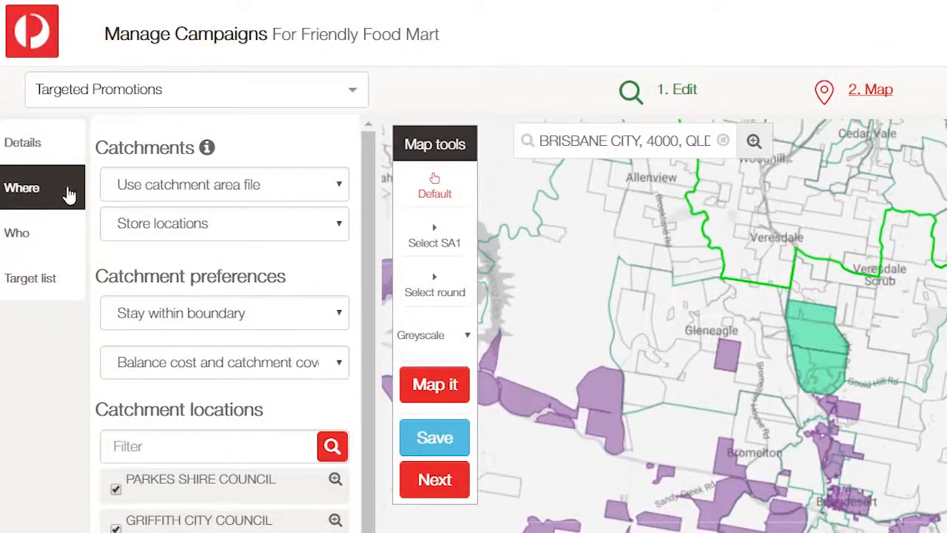
# Review the Targeted Promotions campaign's name, description and catchment settings.
pyautogui.click(59, 152)
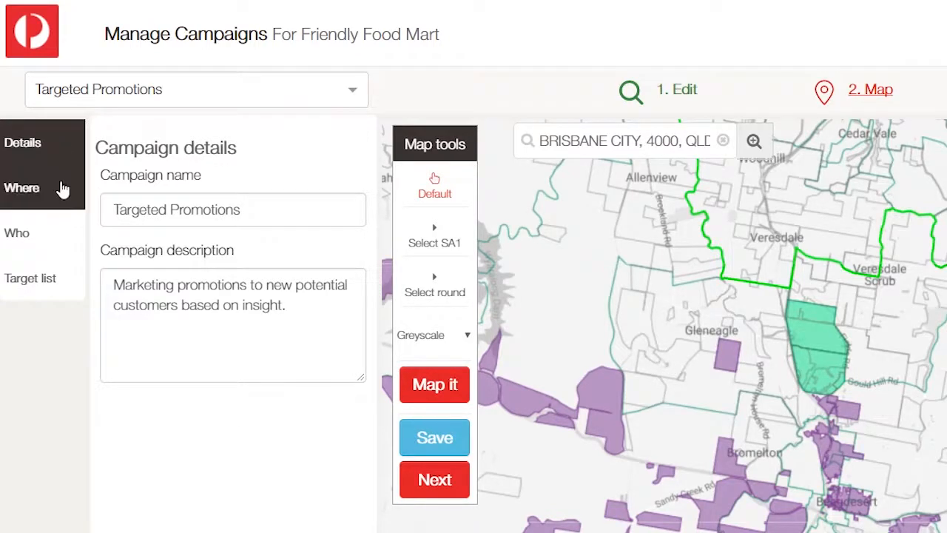
pyautogui.click(62, 190)
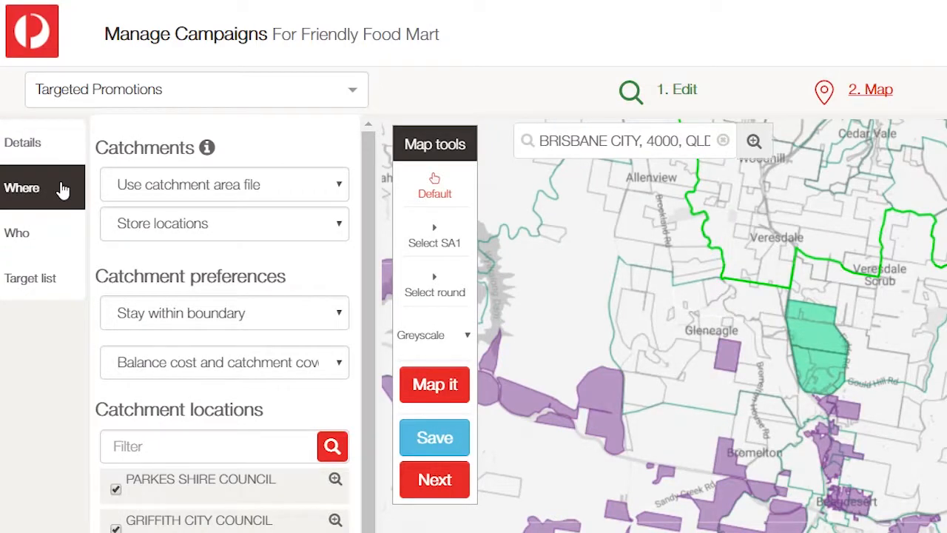
# Choose Helix Personas as the campaign's audience insight and pick the 203 New School Cool persona.
pyautogui.click(62, 234)
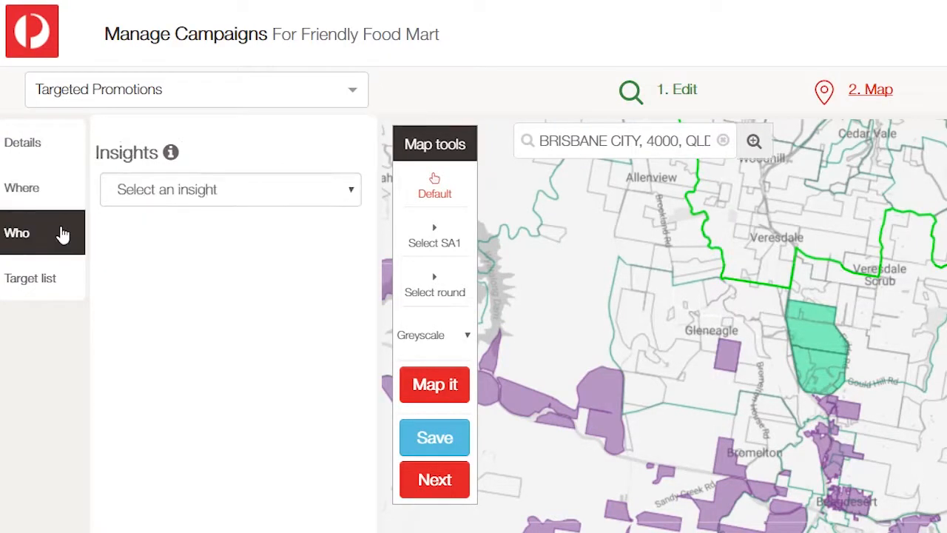
pyautogui.click(344, 193)
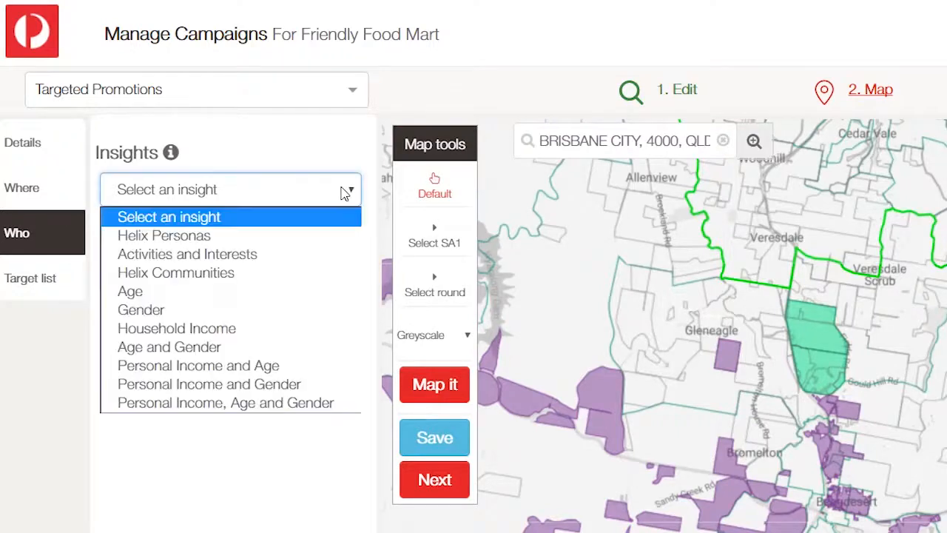
pyautogui.click(342, 237)
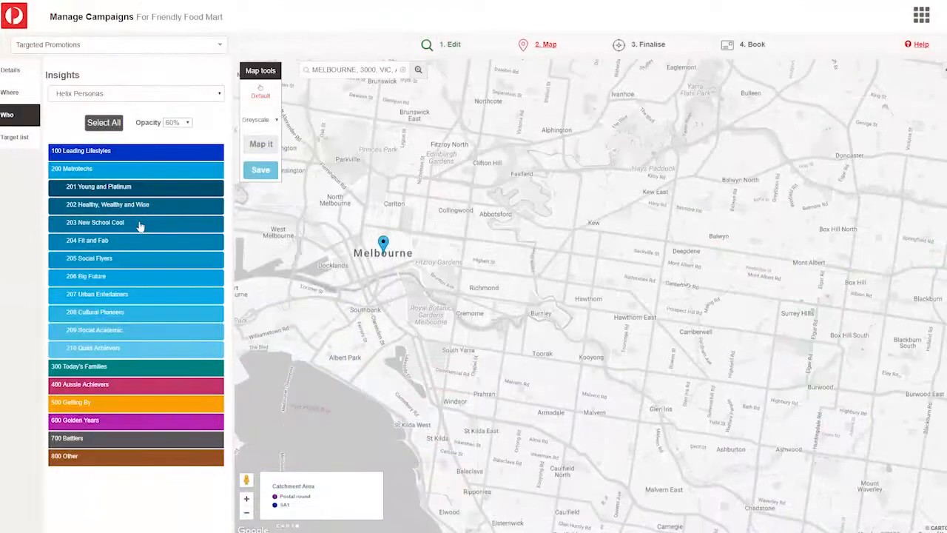
pyautogui.click(140, 226)
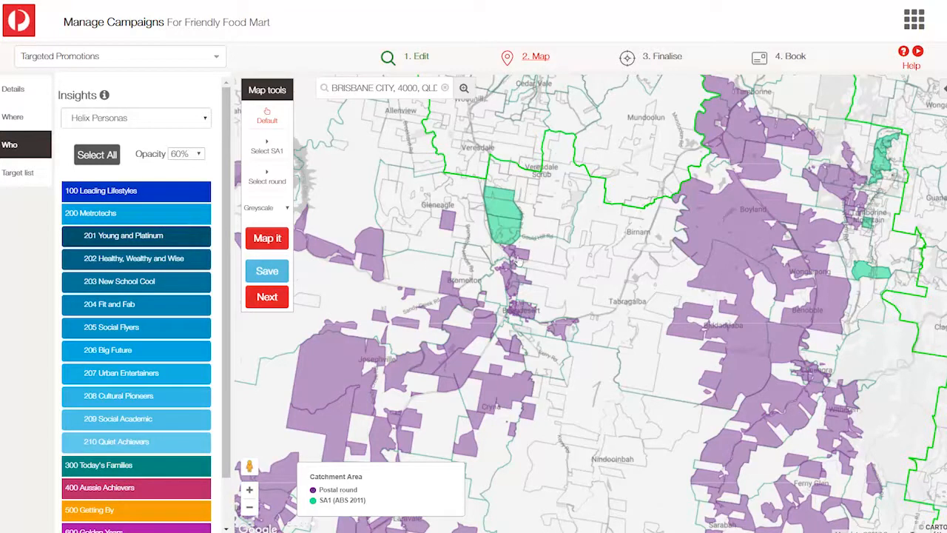
# Search the map for postcode 4069 and go to the suggested location.
pyautogui.moveTo(518, 260); pyautogui.dragTo(412, 285)
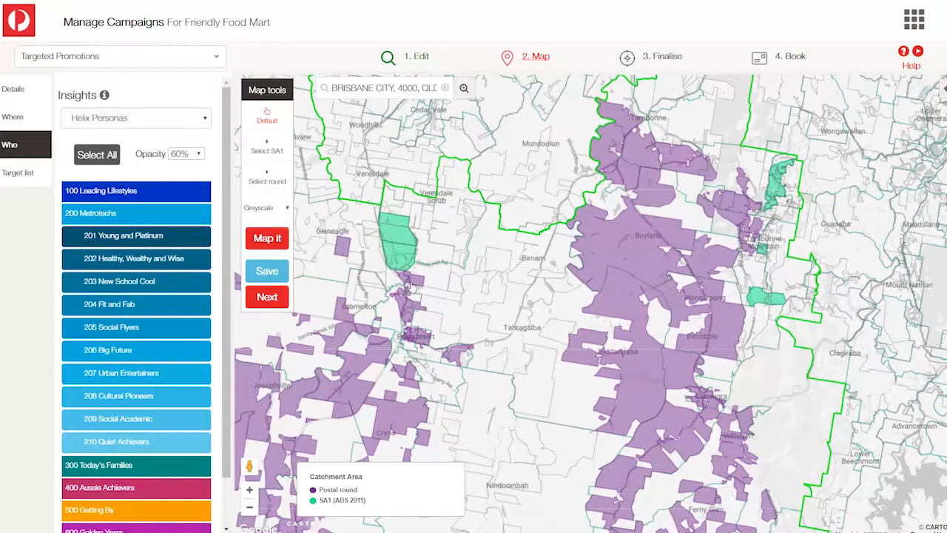
pyautogui.scroll(1, 412, 287)
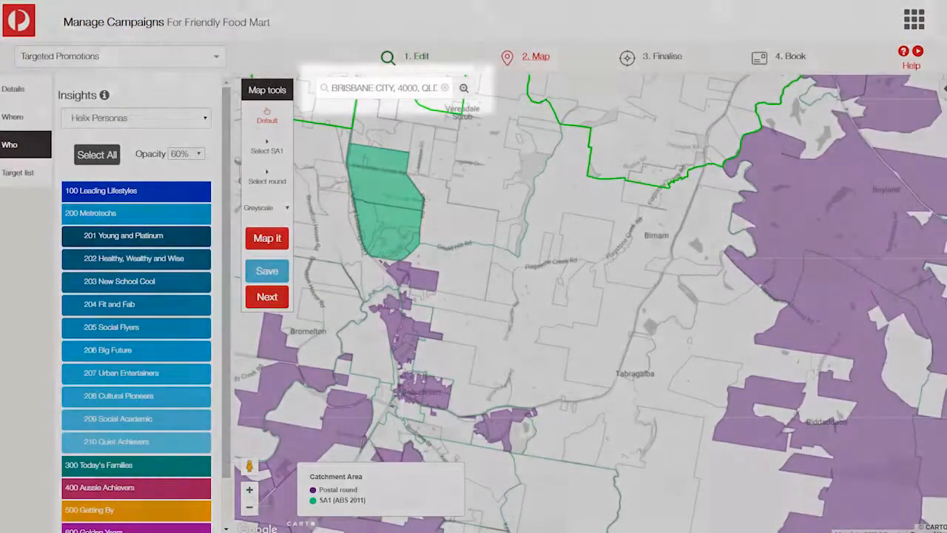
pyautogui.click(444, 88)
pyautogui.click(381, 88)
pyautogui.write('4069')
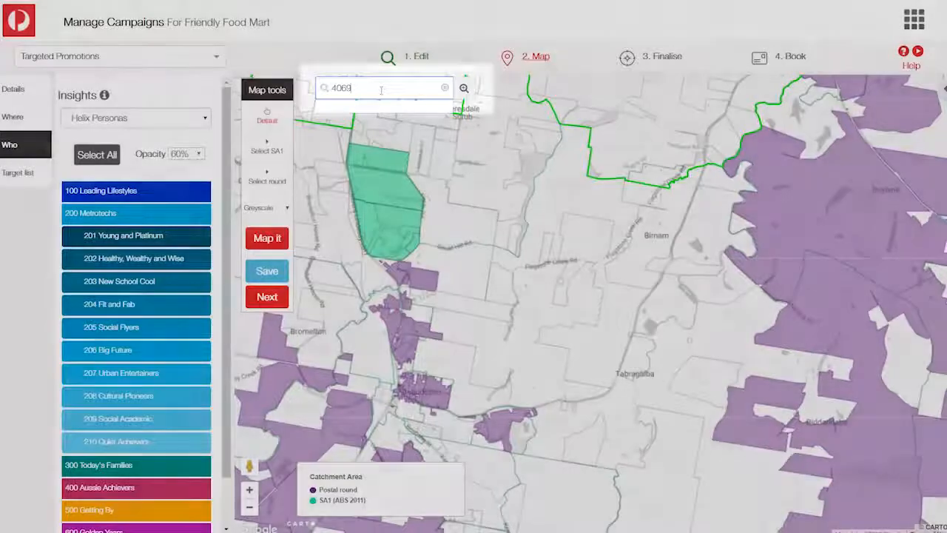
pyautogui.click(379, 117)
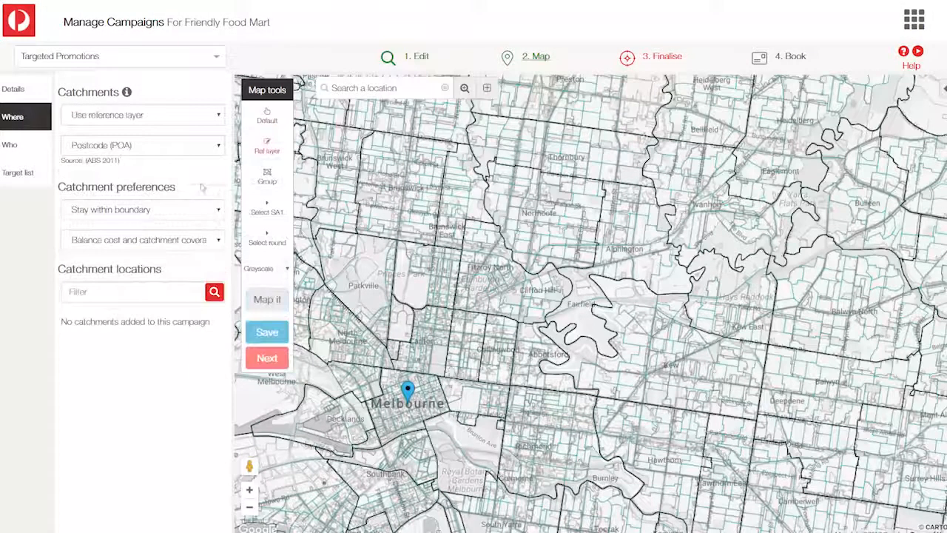
# Add the Northcote postcode area 3070 as a catchment and include an SA1 beside Rathmines St, east of it.
pyautogui.click(524, 231)
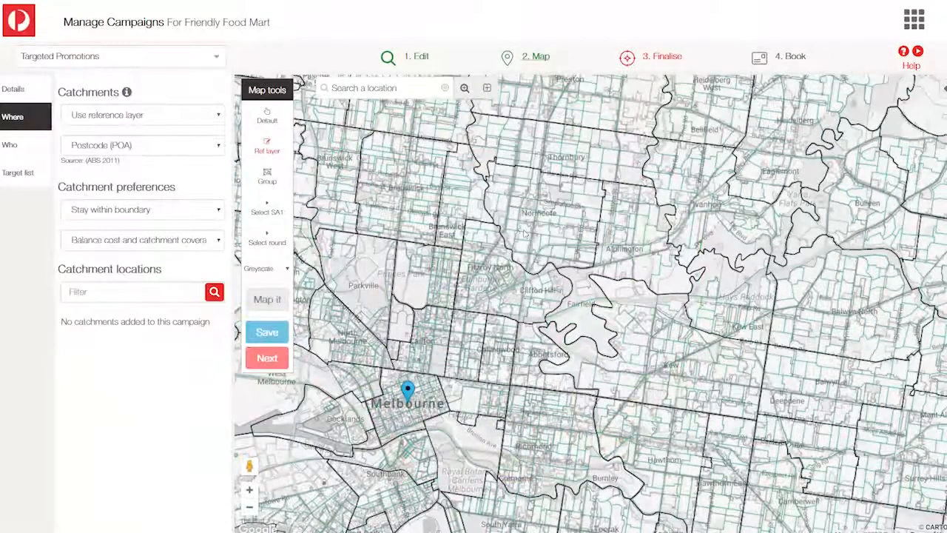
pyautogui.click(524, 232)
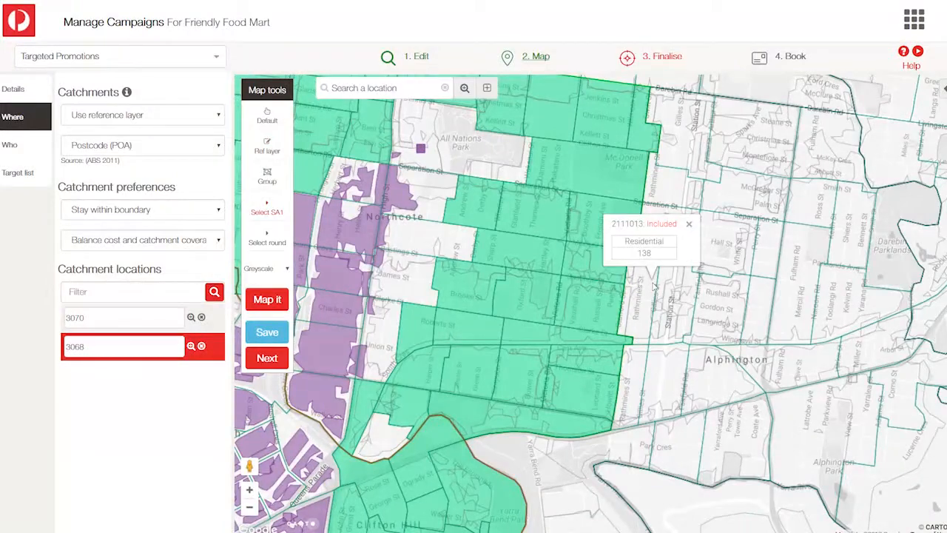
pyautogui.click(633, 269)
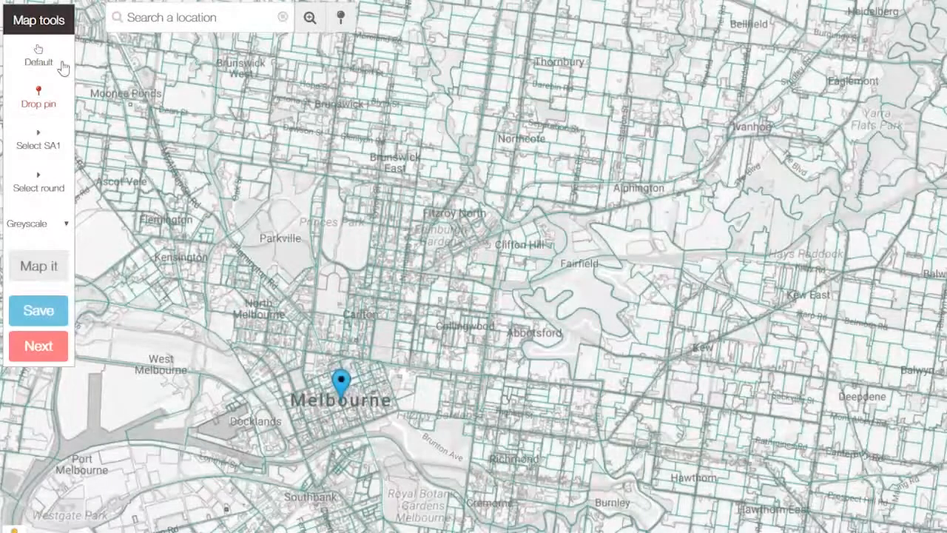
# Drop a pin at Fitzroy North and map the radius catchment around it.
pyautogui.click(62, 68)
pyautogui.moveTo(399, 296); pyautogui.dragTo(290, 348)
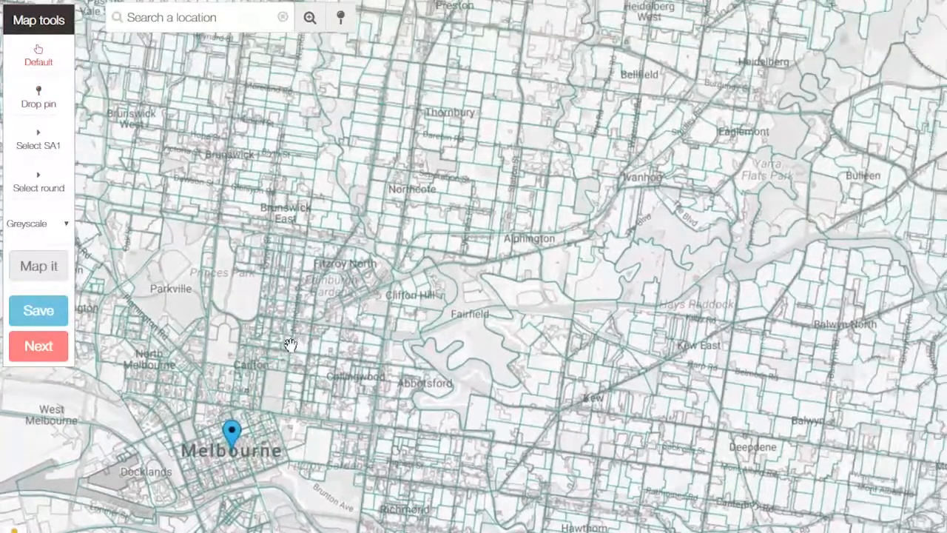
pyautogui.click(53, 99)
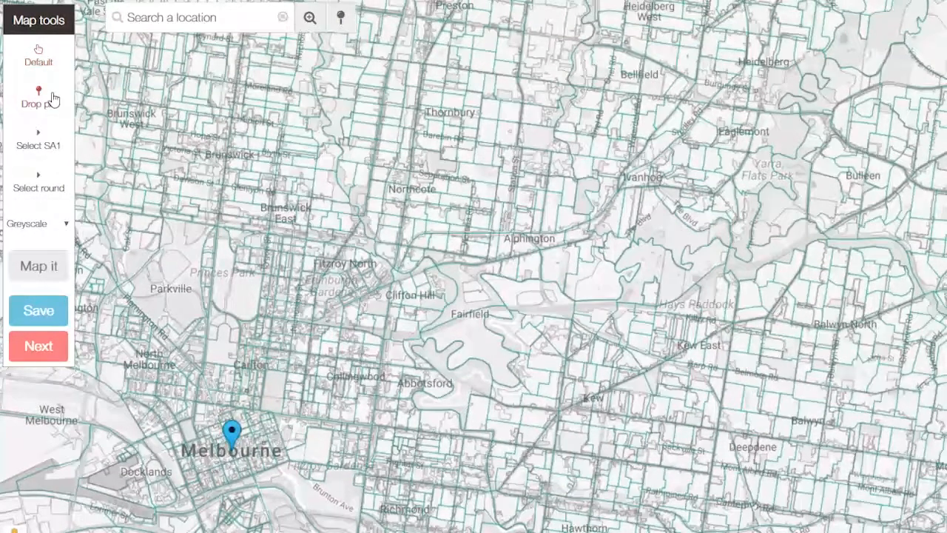
pyautogui.click(352, 274)
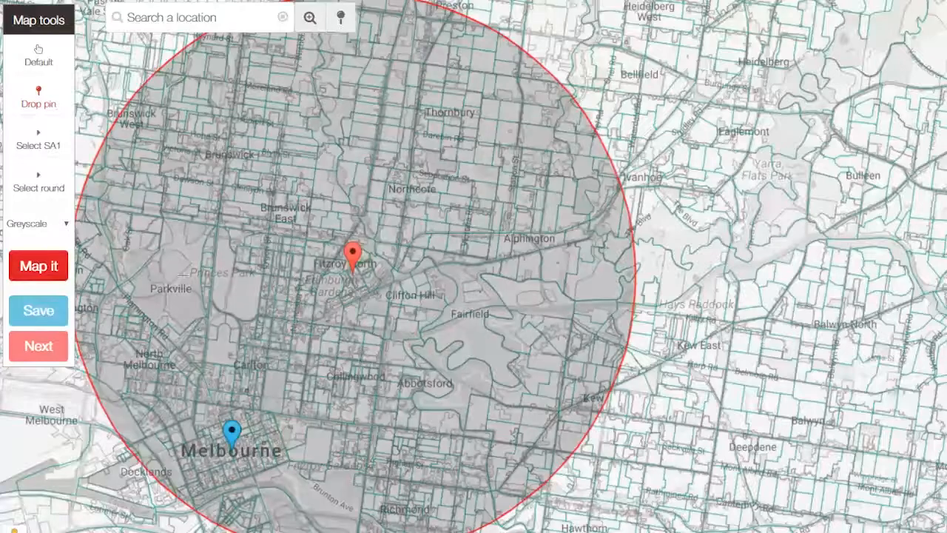
pyautogui.click(61, 268)
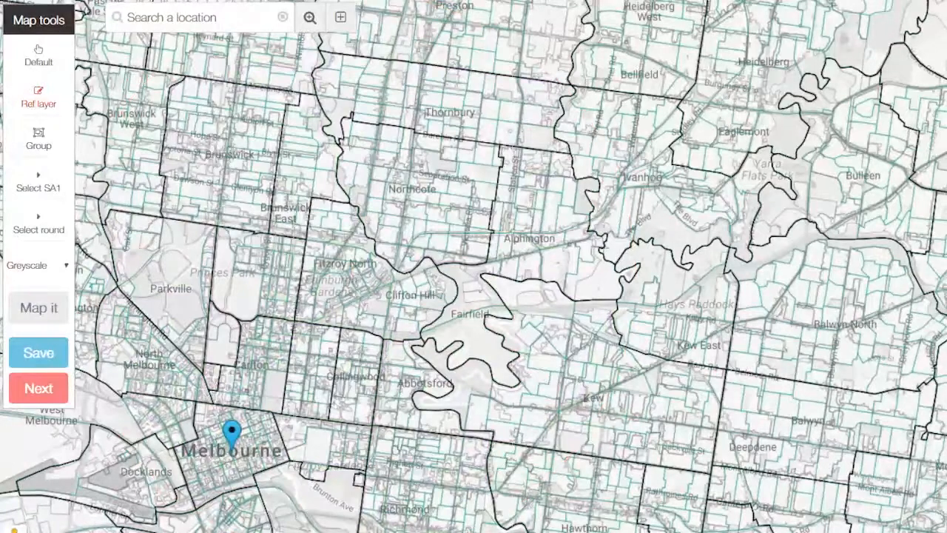
# Add the reference-layer postcode areas 3070 (Northcote) and 3068 (Fitzroy North) as catchments and map them.
pyautogui.click(391, 215)
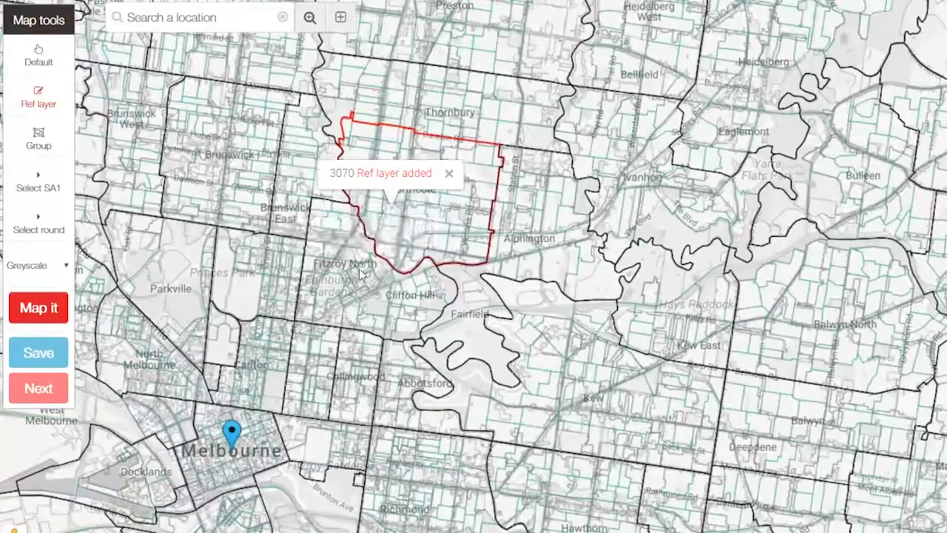
pyautogui.click(361, 272)
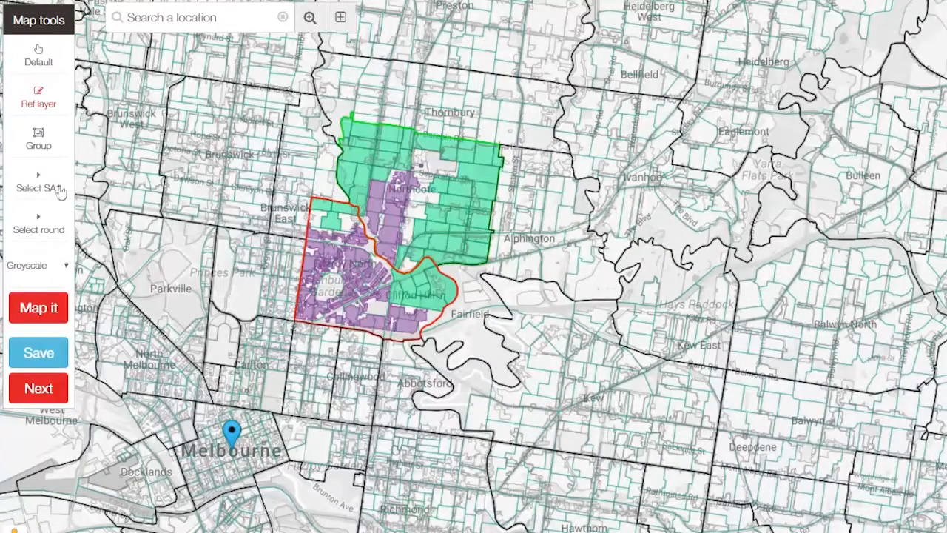
# Include the SA1 along Rathmines St just east of the Northcote boundary and the adjoining delivery rounds towards Alphington, and map them.
pyautogui.click(59, 190)
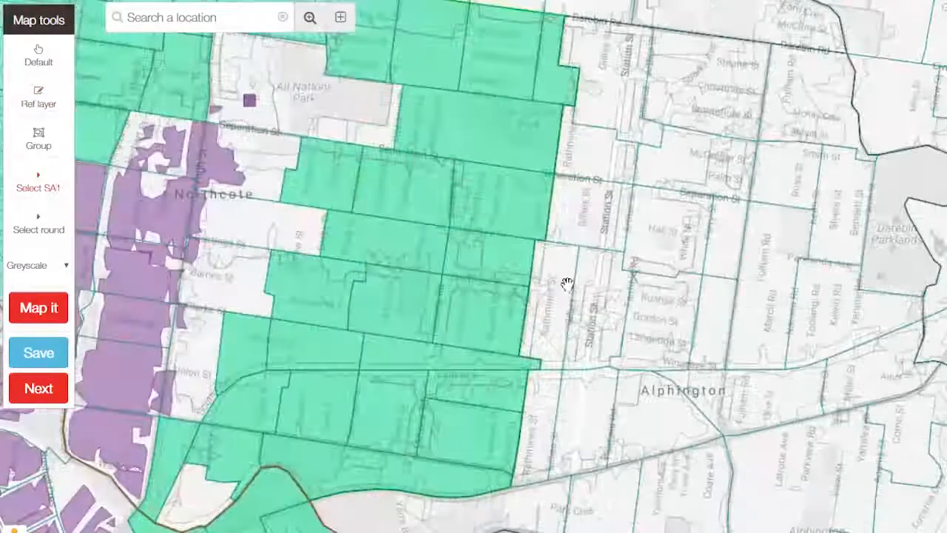
pyautogui.click(548, 264)
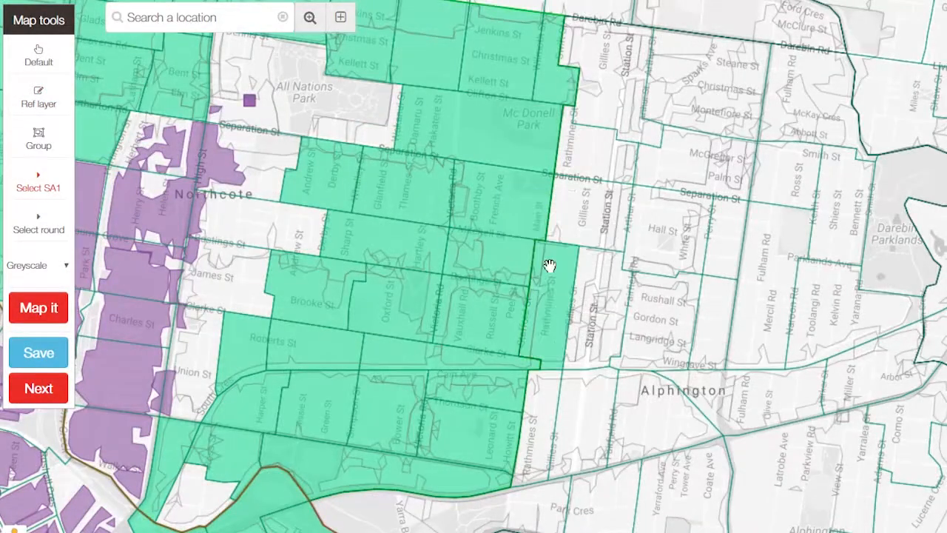
pyautogui.click(54, 222)
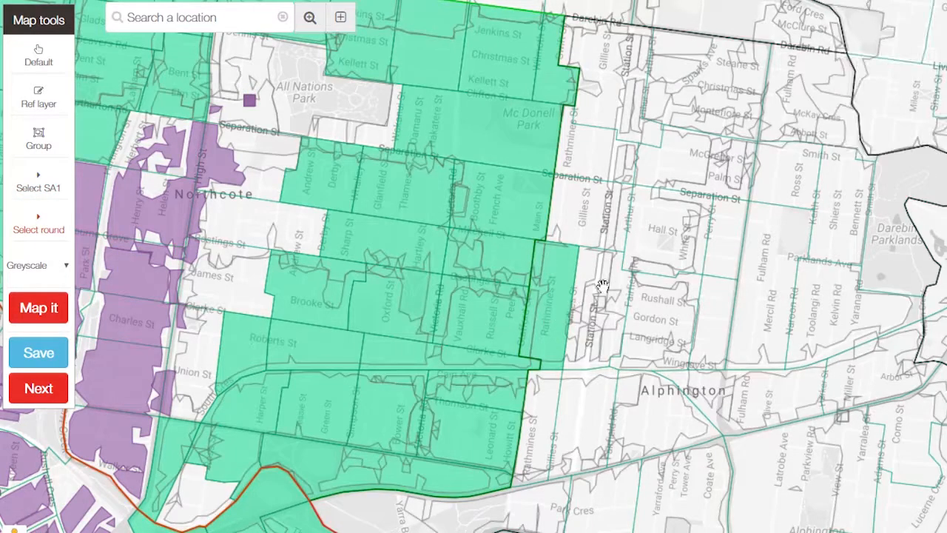
pyautogui.click(54, 310)
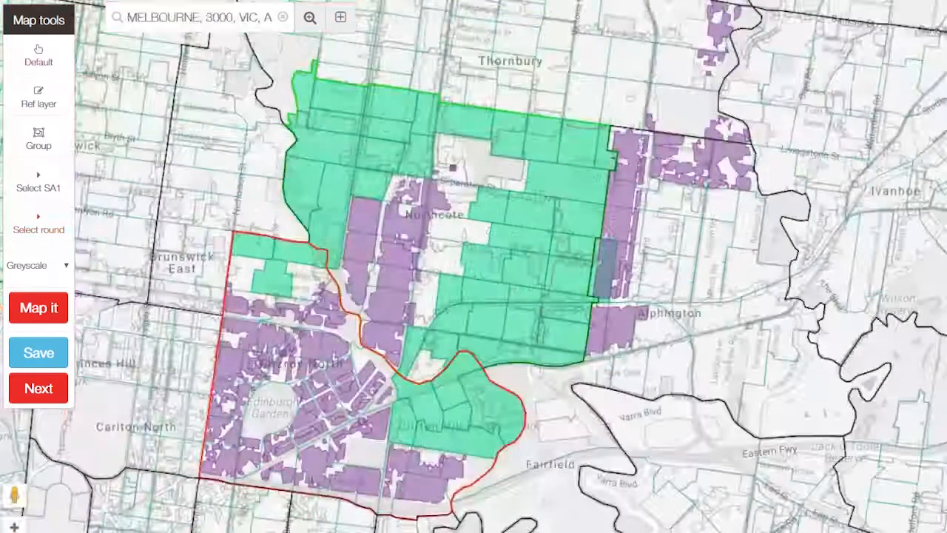
pyautogui.click(54, 311)
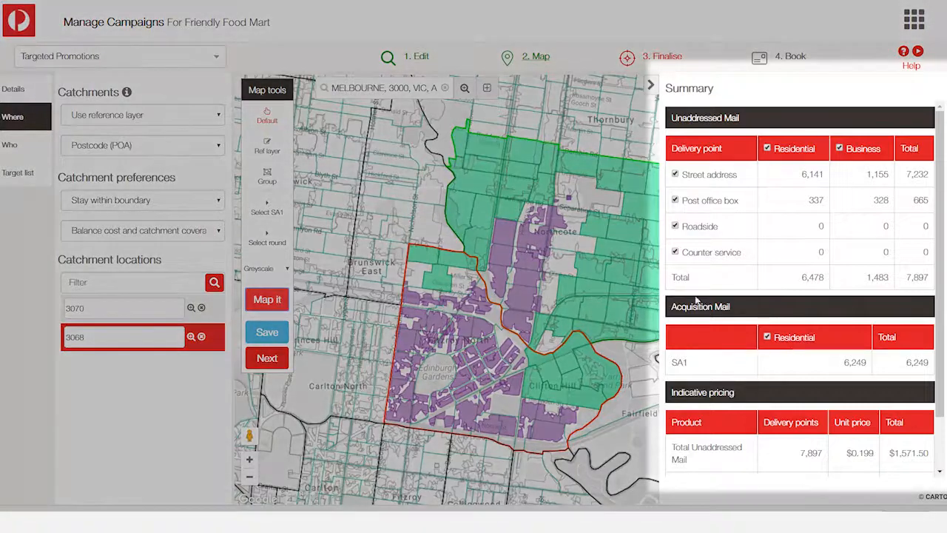
# Use own unit prices in the indicative pricing and set the Total Acquisition Mail unit price to 710.
pyautogui.moveTo(943, 261); pyautogui.dragTo(943, 335)
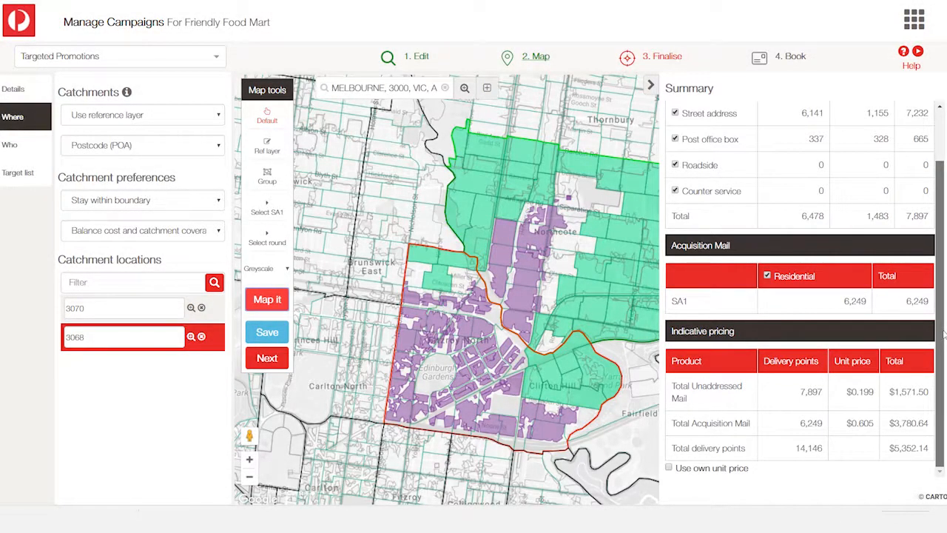
pyautogui.click(669, 469)
pyautogui.moveTo(856, 392); pyautogui.dragTo(880, 398)
pyautogui.write('205')
pyautogui.doubleClick(858, 425)
pyautogui.write('710')
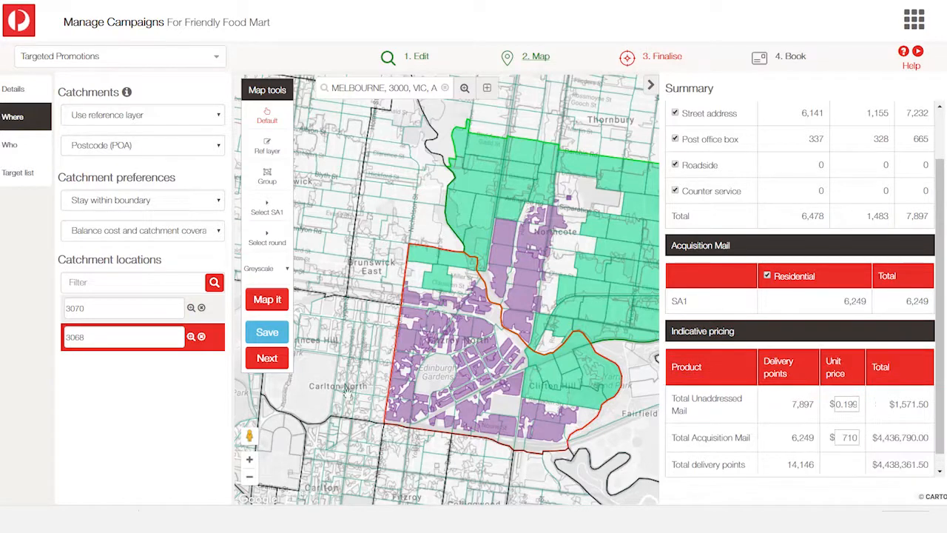
# Proceed to finalising the campaign and download the campaign booking files.
pyautogui.click(268, 358)
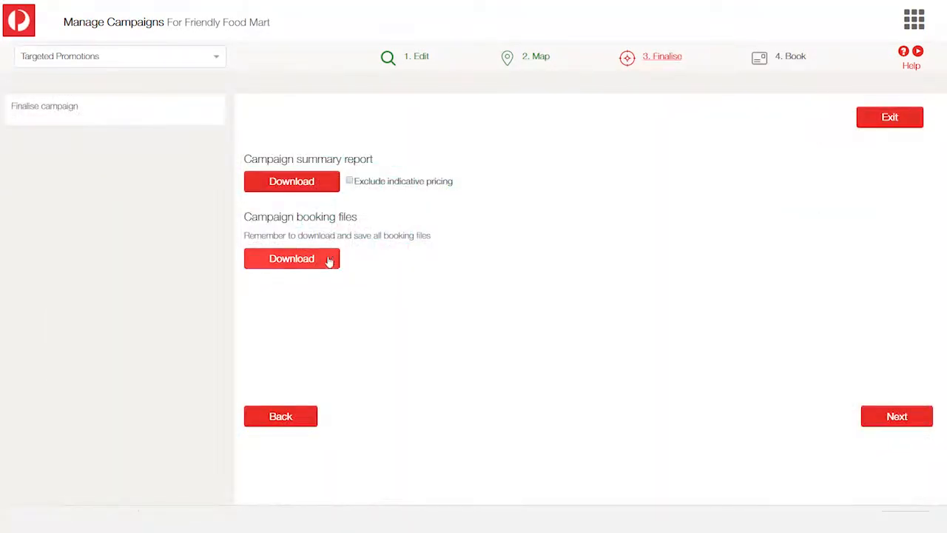
pyautogui.click(327, 260)
pyautogui.click(307, 271)
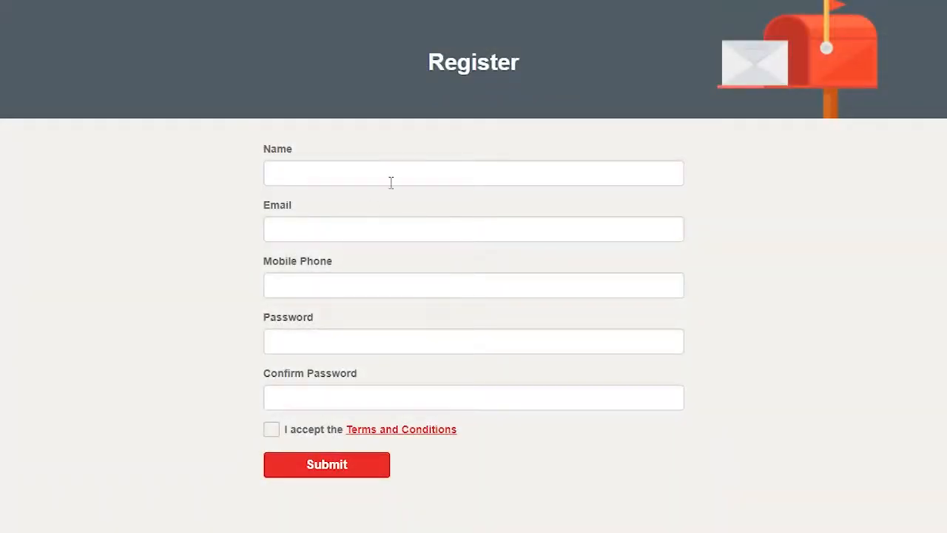
# Register an account with the full name, email, mobile phone and account password, accepting the Terms and Conditions.
pyautogui.click(390, 182)
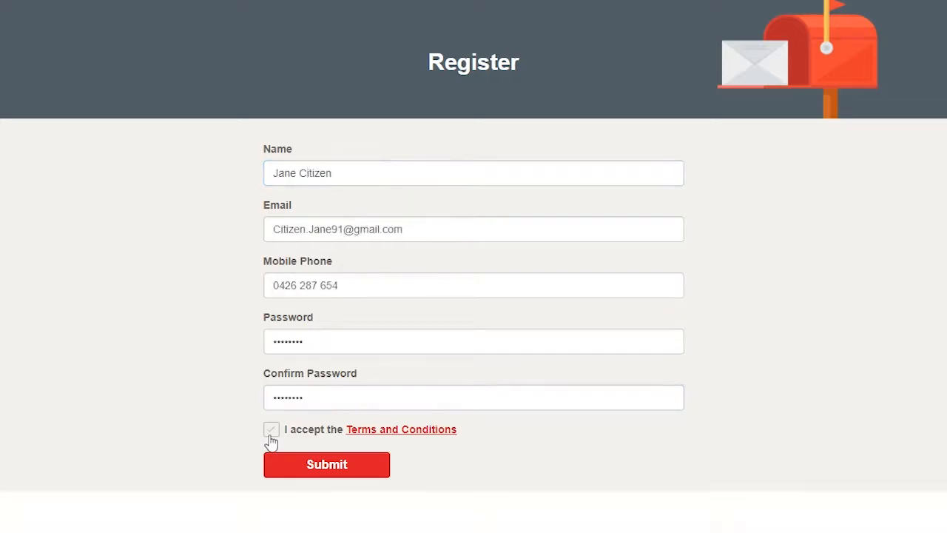
pyautogui.click(271, 430)
pyautogui.click(320, 466)
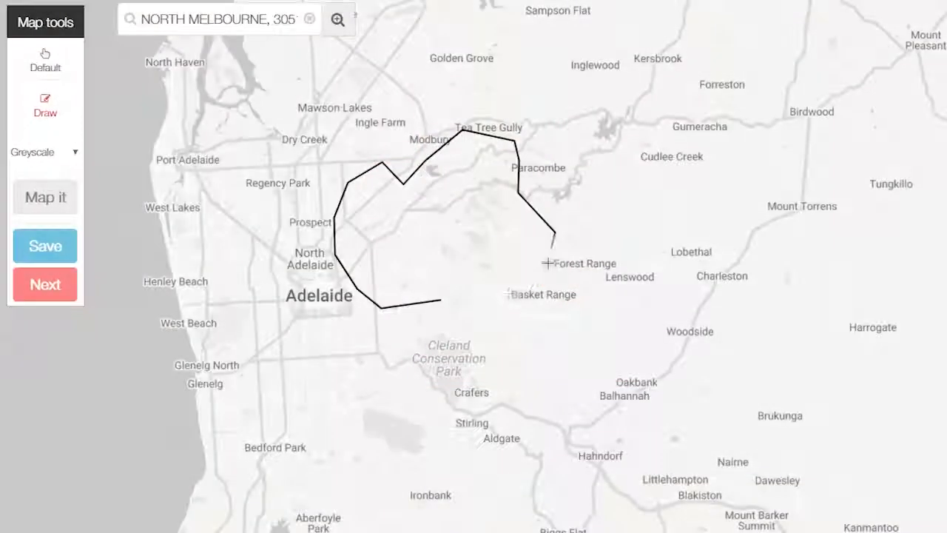
# Close the hand-drawn catchment polygon northeast of Adelaide, running past Forest Range and Basket Range back to its starting point.
pyautogui.moveTo(545, 262)
pyautogui.mouseDown()
pyautogui.moveTo(441, 310)
pyautogui.moveTo(440, 301)
pyautogui.mouseUp()
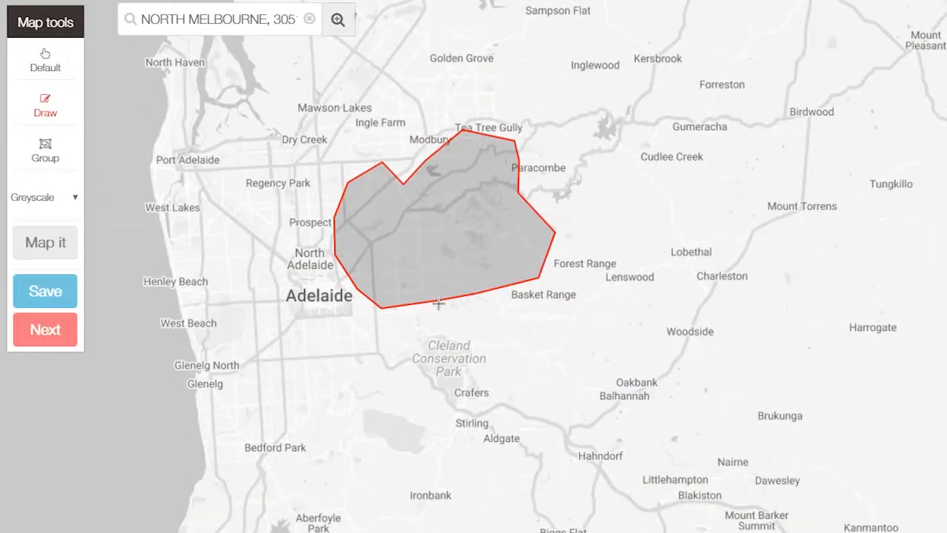